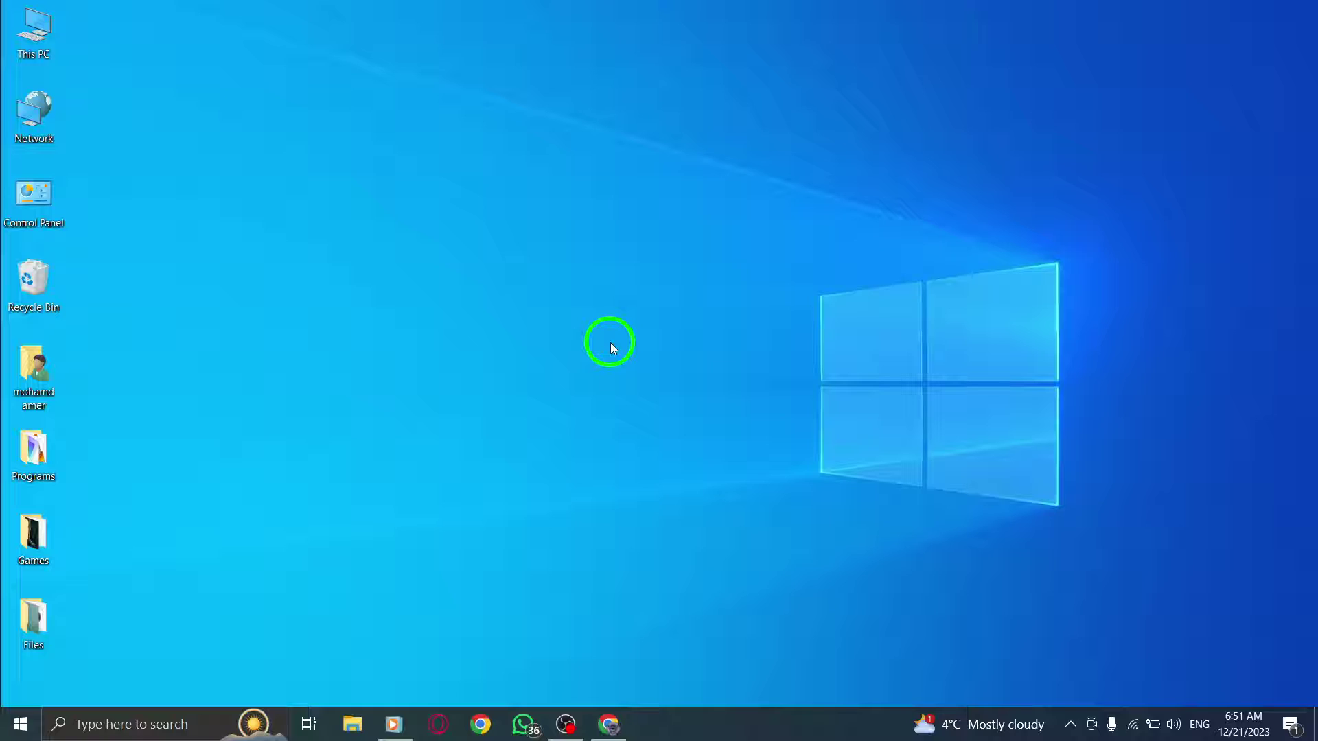
Step: Select the WhatsApp icon on the Windows desktop
{"action": "left_click", "coordinate": [617, 300]}
Step: Launch WhatsApp and bring up its Settings on the General page
{"action": "left_click", "coordinate": [521, 724]}
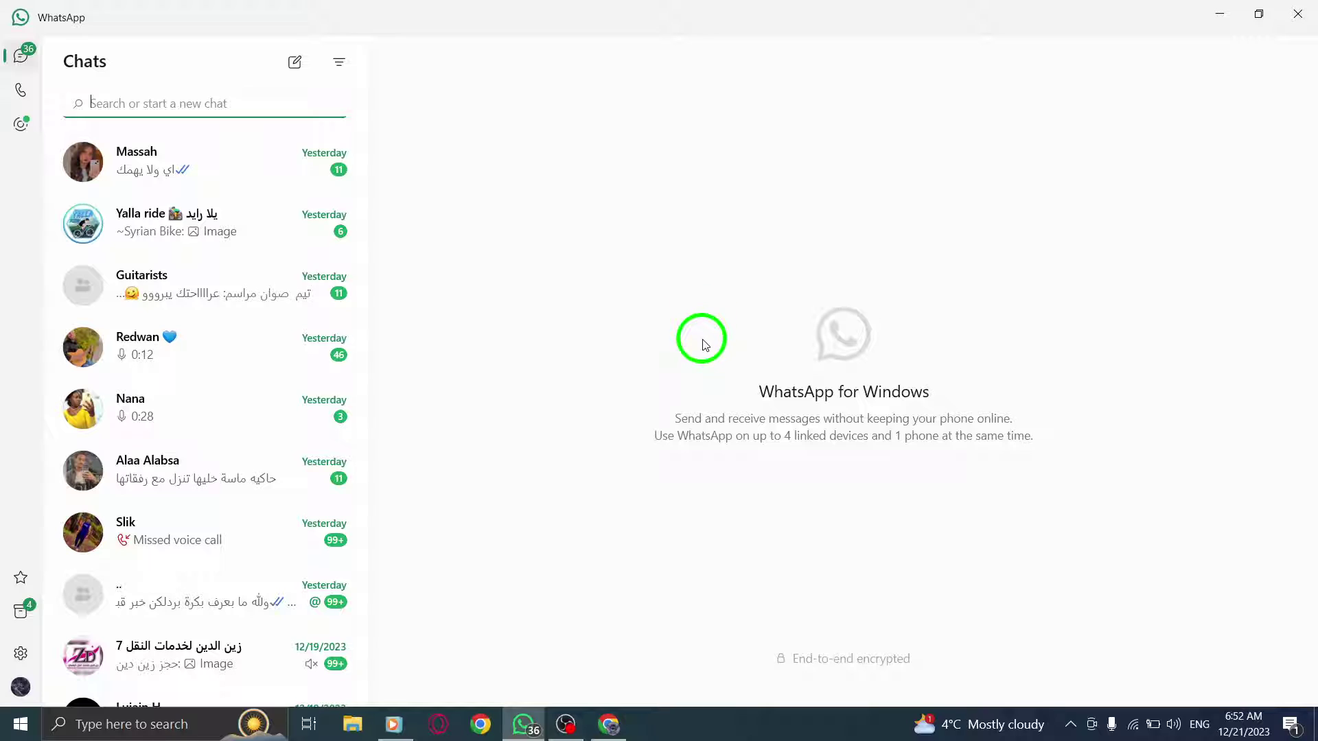
{"action": "left_click", "coordinate": [22, 654]}
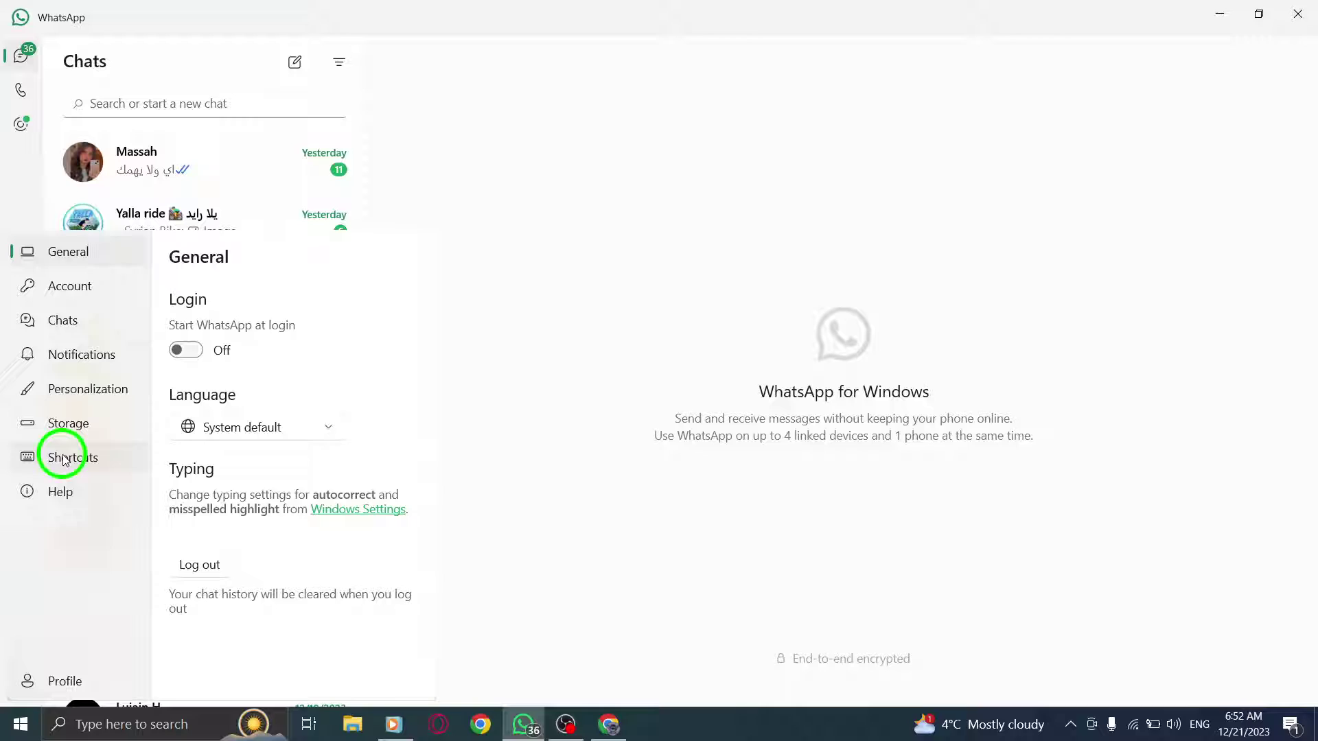
Step: In Notifications settings, switch Messages notifications off and then back on
{"action": "left_click", "coordinate": [92, 358]}
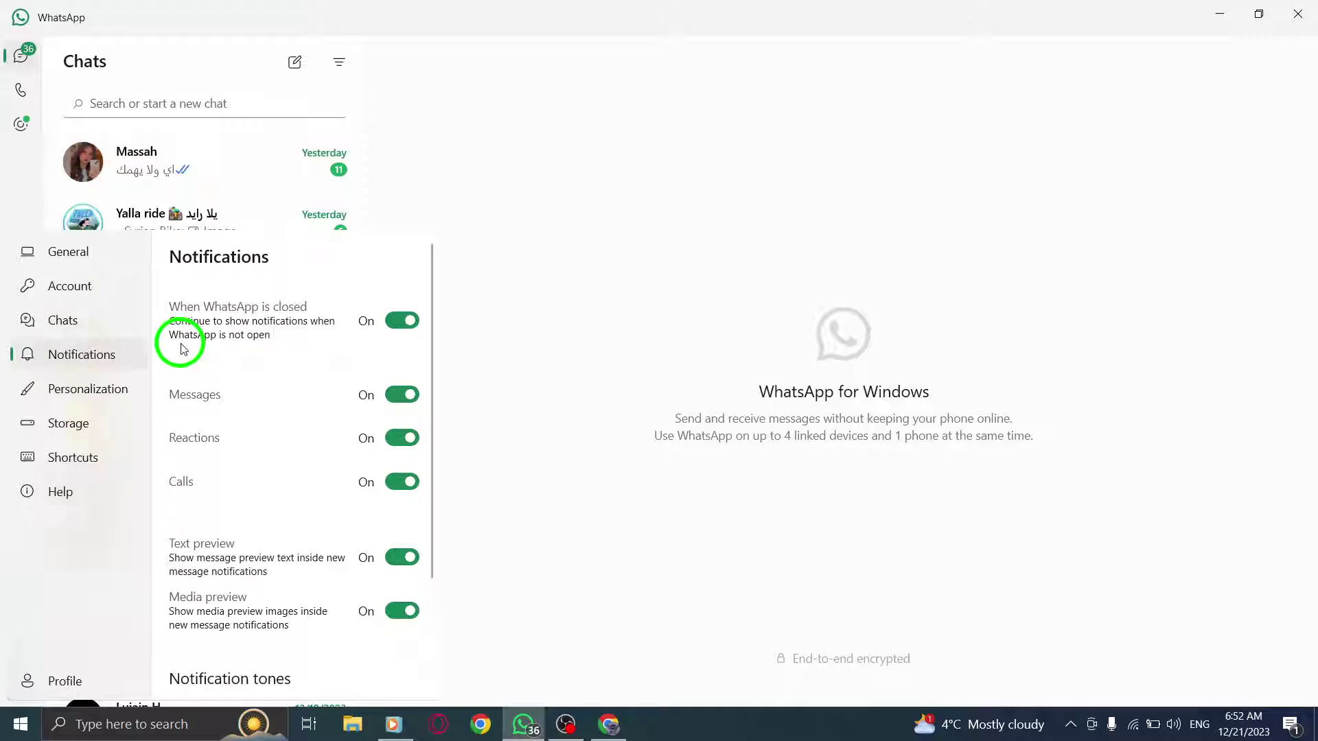
{"action": "scroll", "coordinate": [181, 346], "scroll_direction": "down", "scroll_amount": 3}
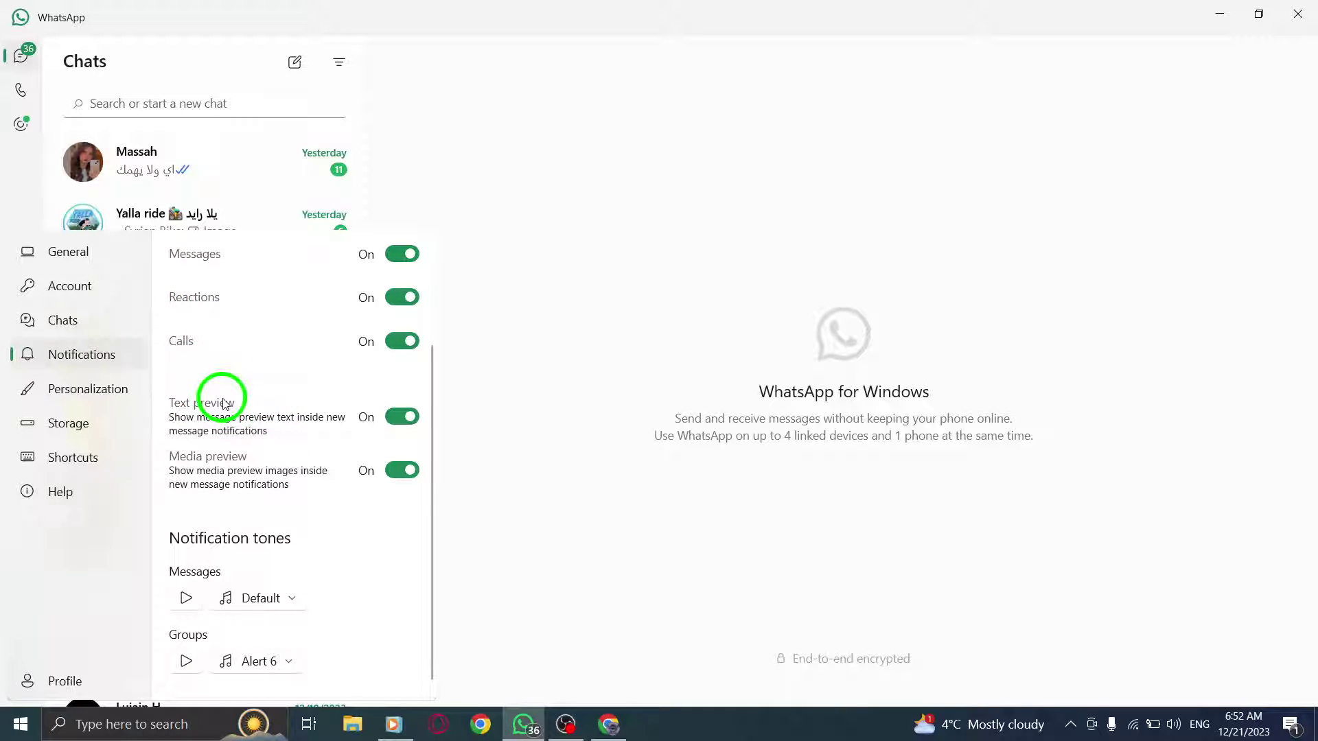
{"action": "scroll", "coordinate": [242, 483], "scroll_direction": "up", "scroll_amount": 3}
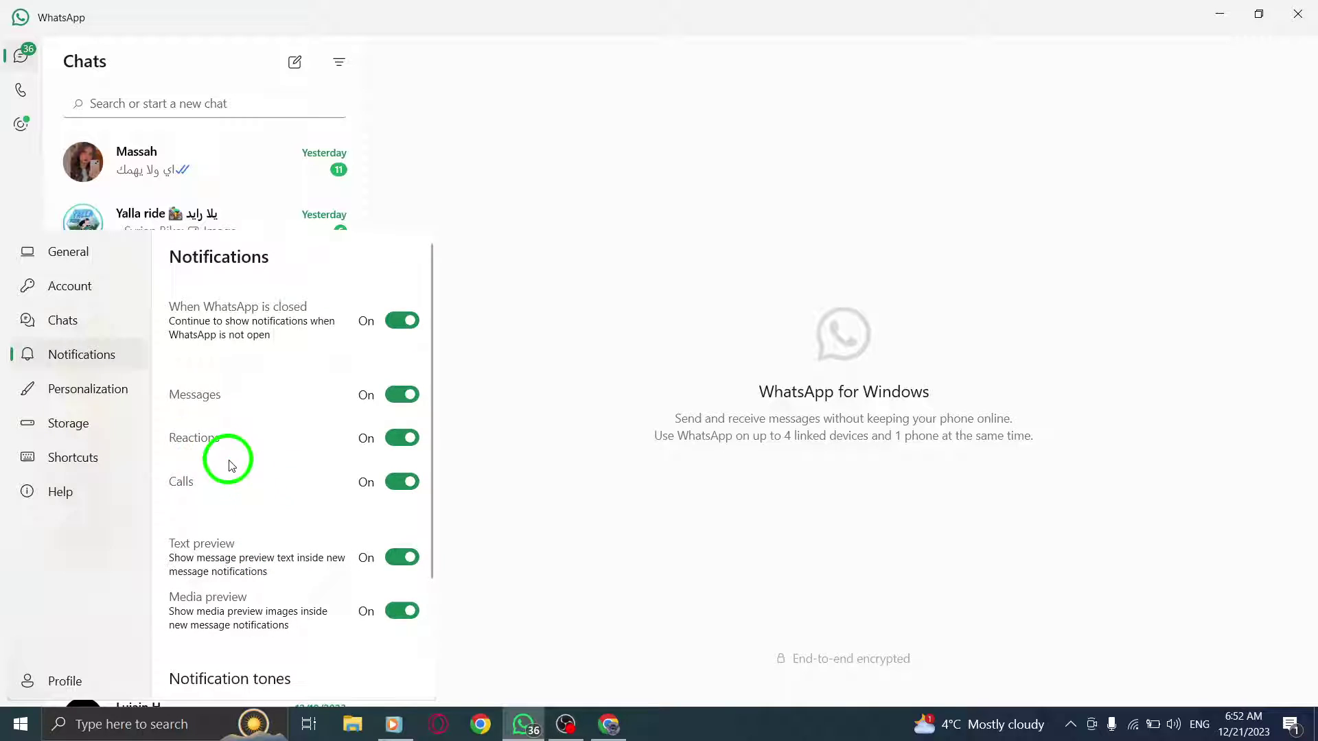
{"action": "left_click", "coordinate": [395, 395]}
{"action": "left_click", "coordinate": [392, 395]}
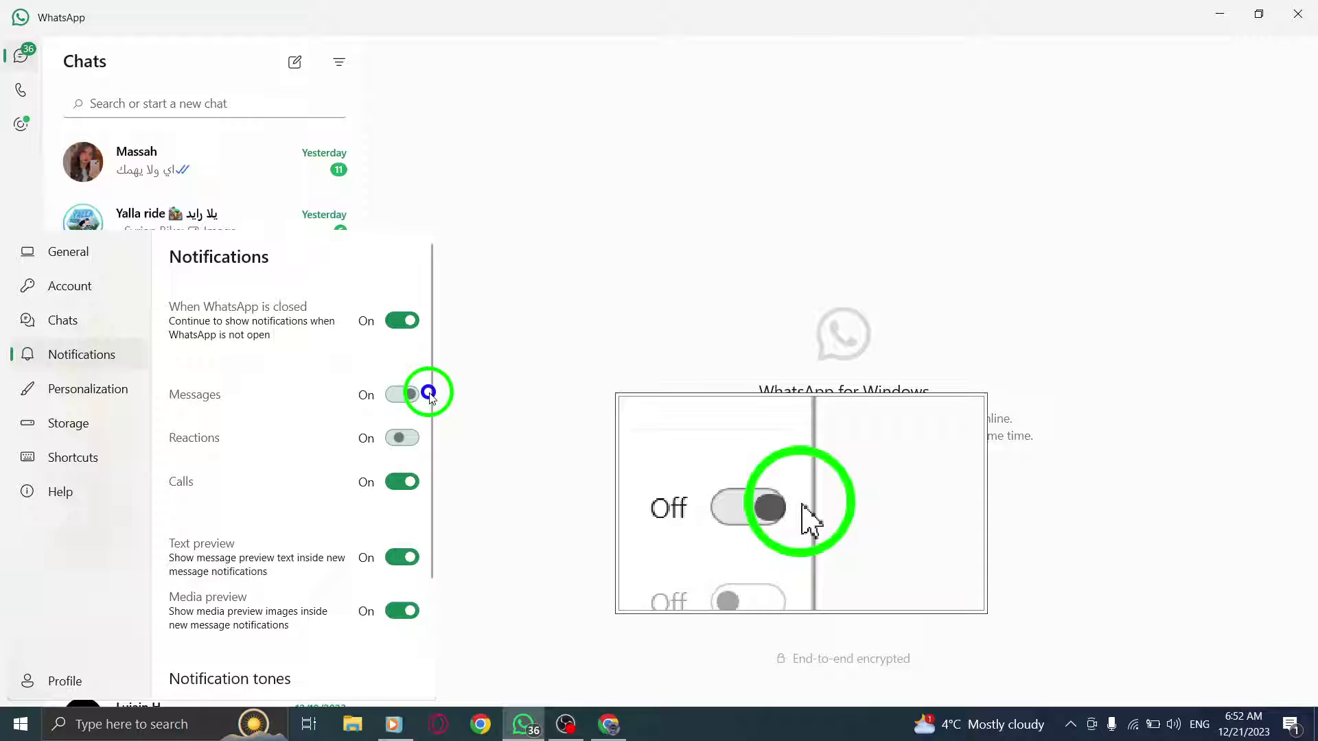
Step: Leave settings for the chat list and close the WhatsApp window
{"action": "left_click", "coordinate": [584, 299]}
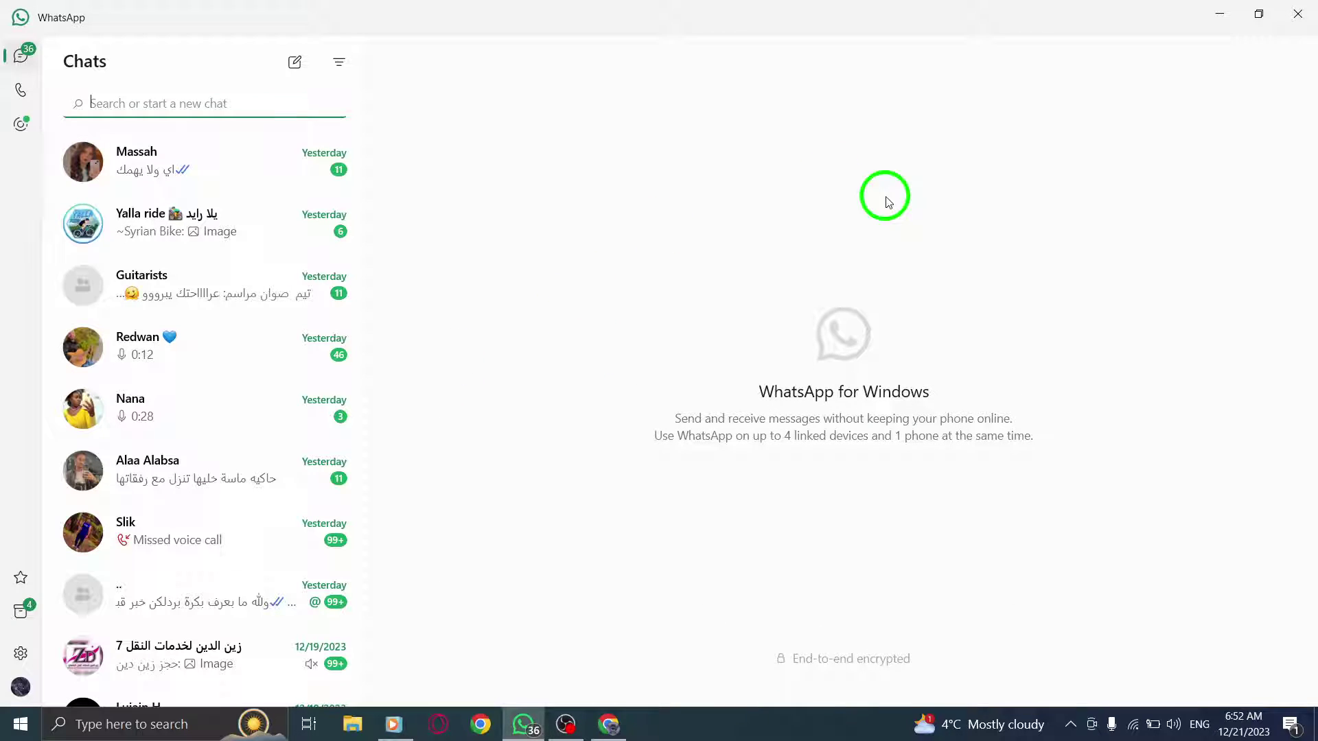
{"action": "left_click", "coordinate": [1295, 15]}
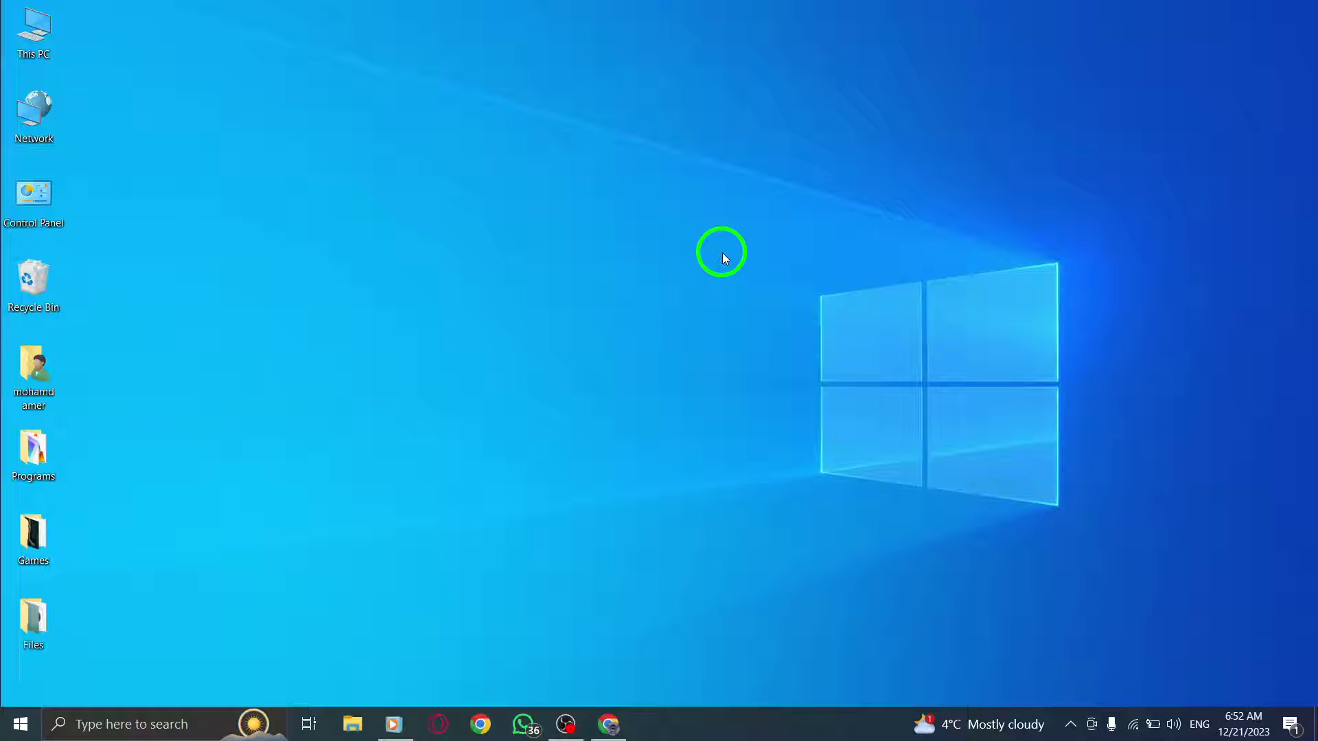